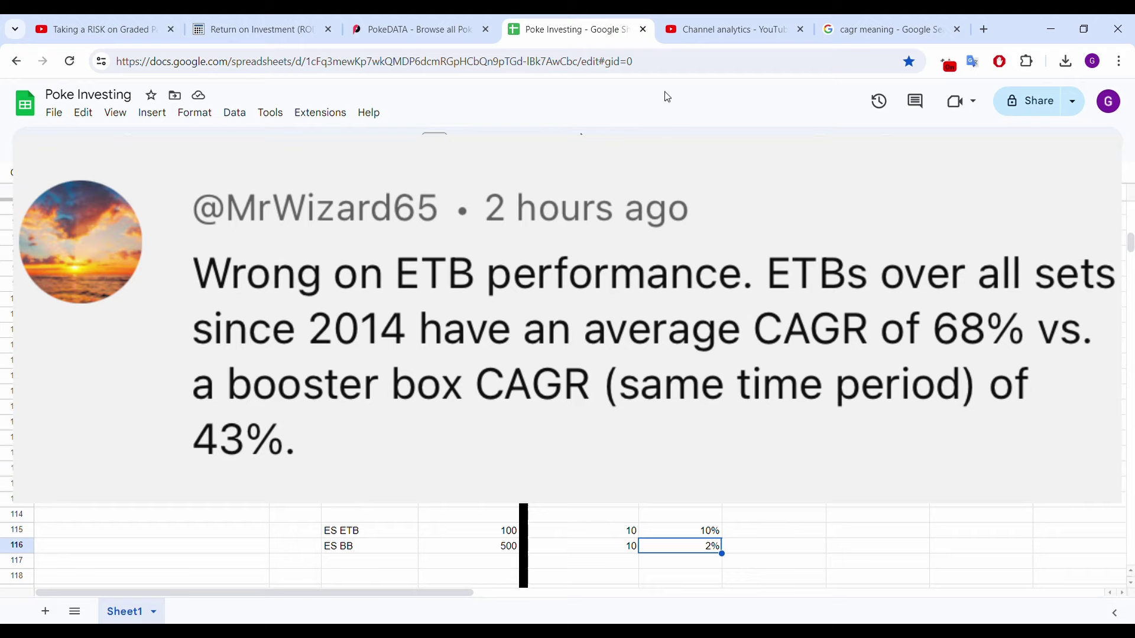
Close the 'cagr meaning' search page to get back to the Poke Investing sheet
left_click(899, 18)
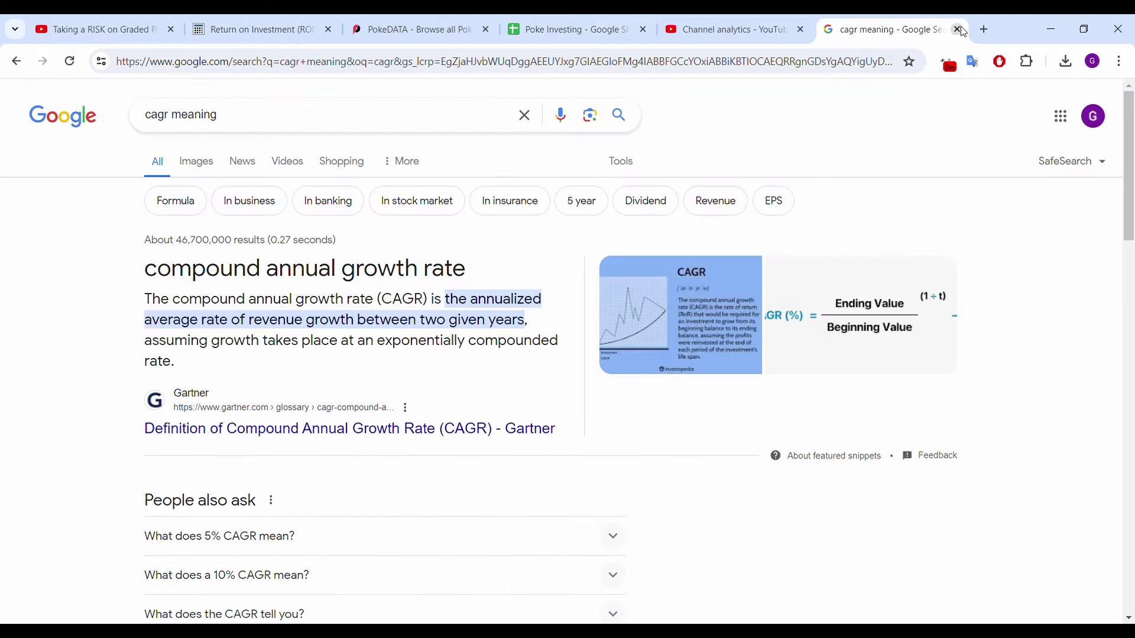
left_click(957, 29)
left_click(632, 15)
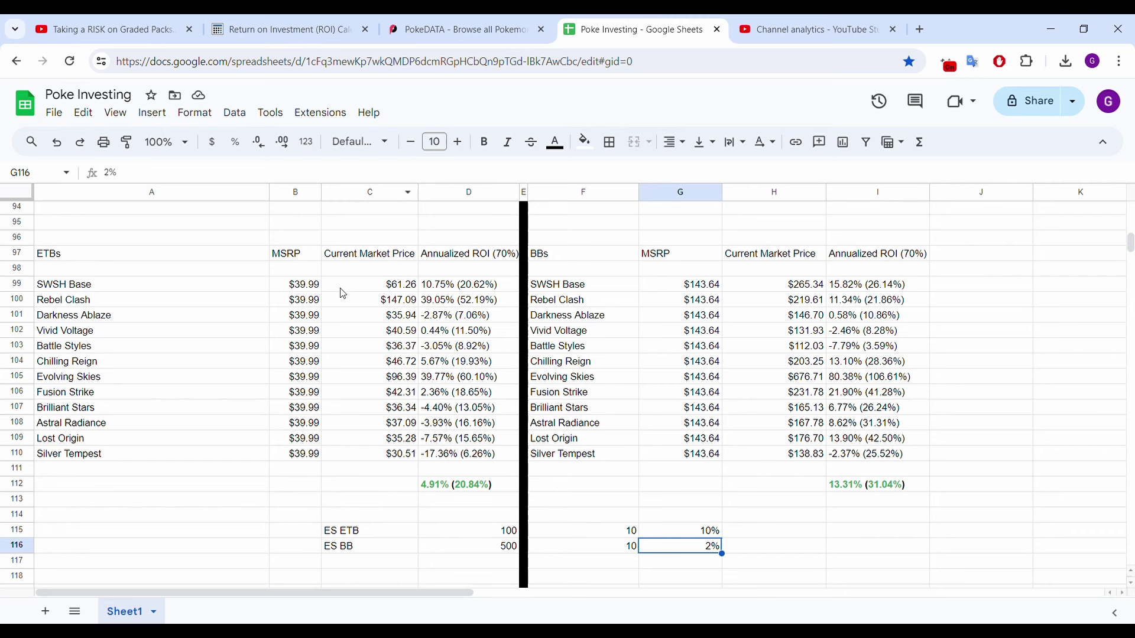
Check the SWSH Base ETB and booster box MSRPs and the ETB current price, then go to the ROI calculator
left_click(312, 288)
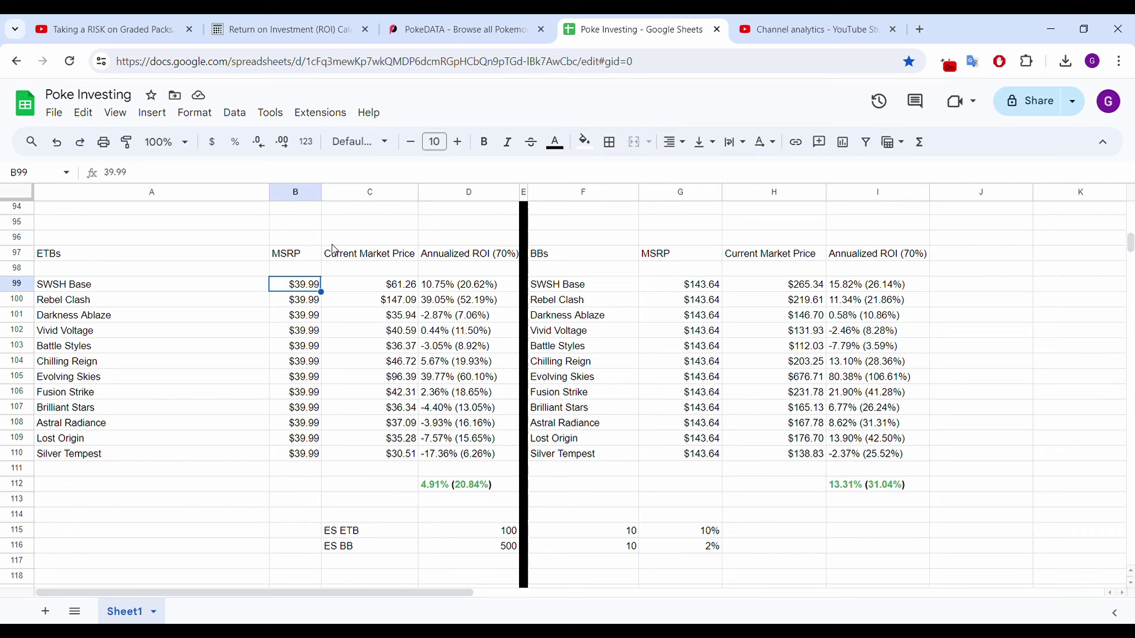
left_click(696, 289)
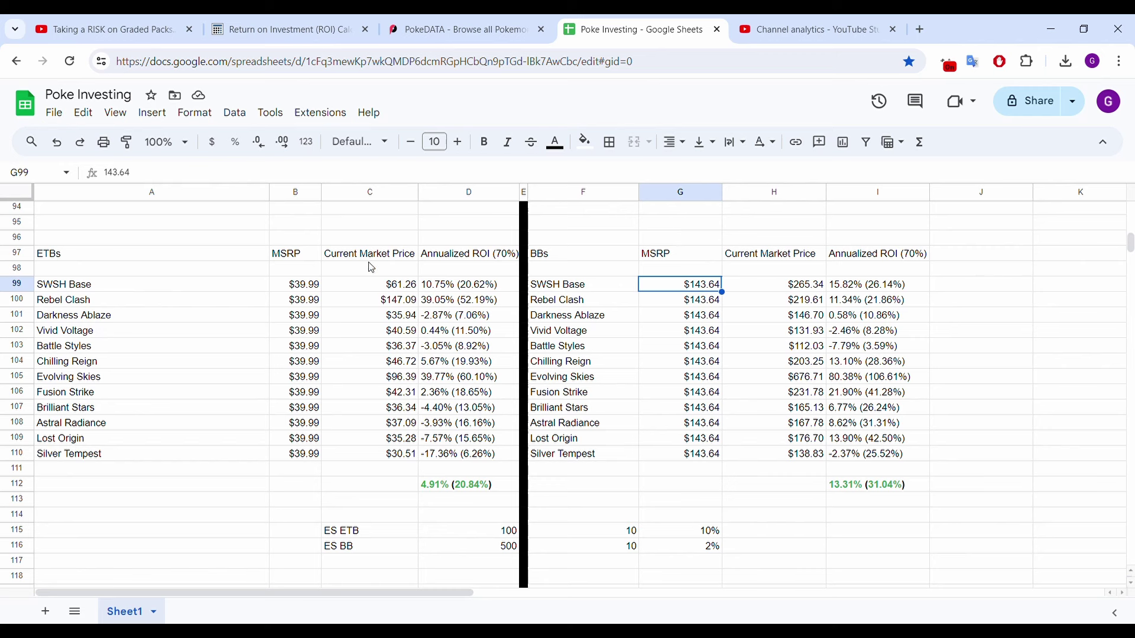
left_click(371, 287)
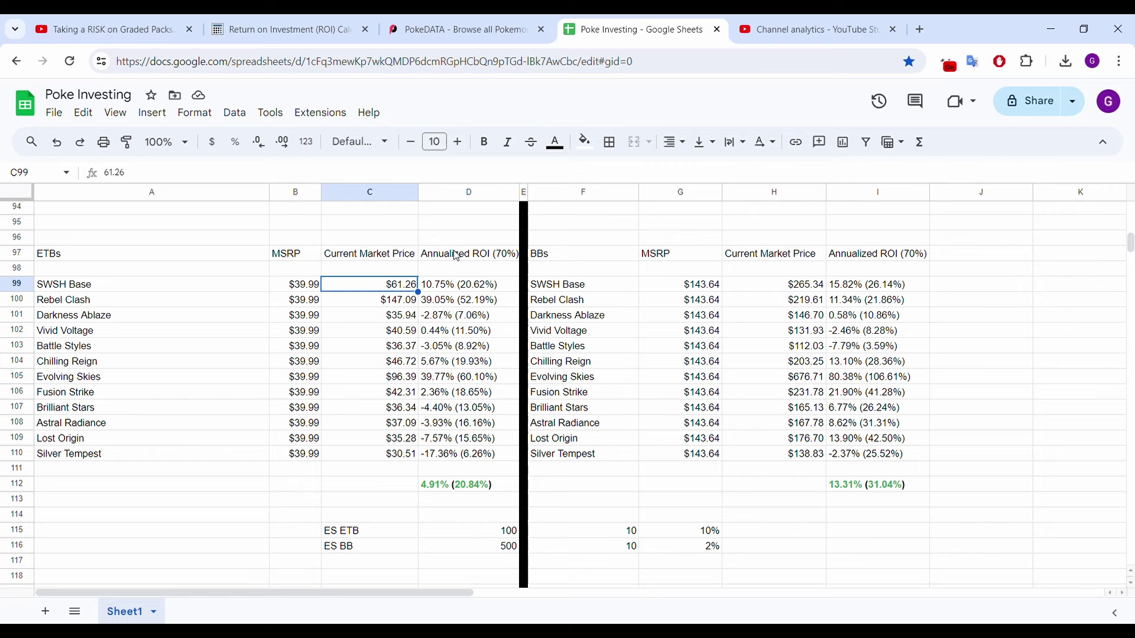
left_click(307, 24)
Compare PokeDATA booster box prices with the calculator's 39.77% annualized ROI, then return to Poke Investing
left_click(443, 24)
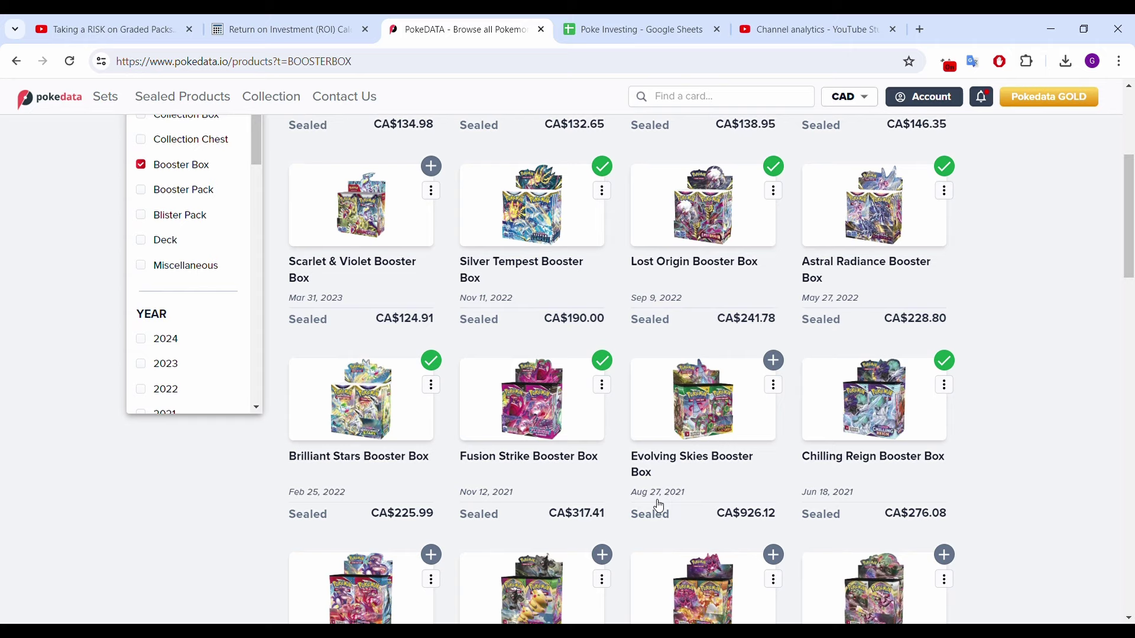
left_click(298, 24)
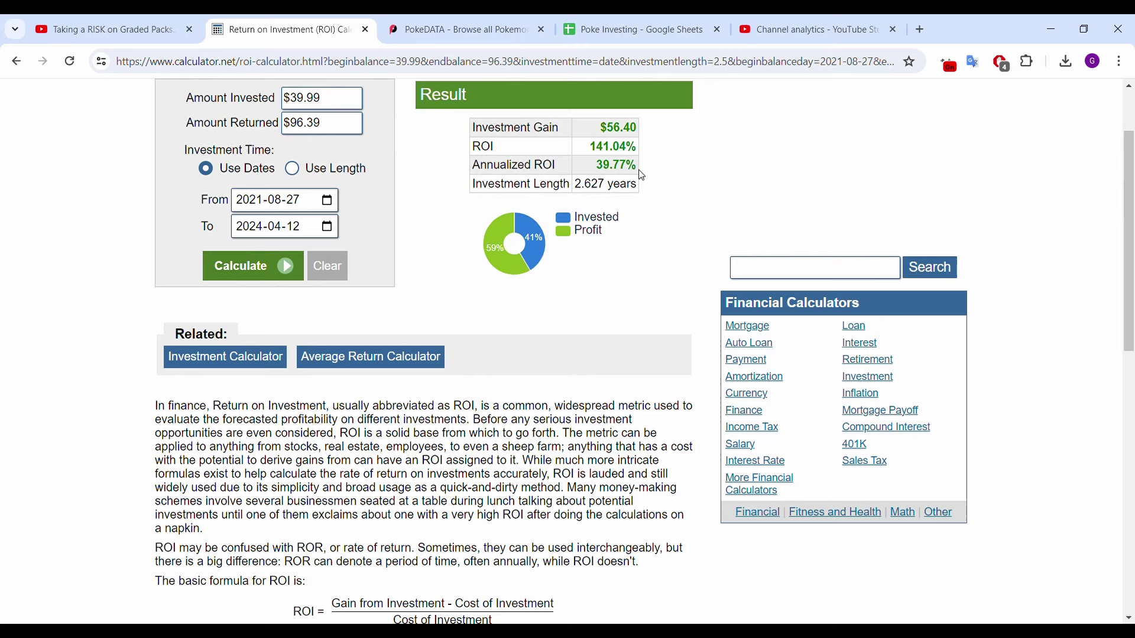
left_click(604, 20)
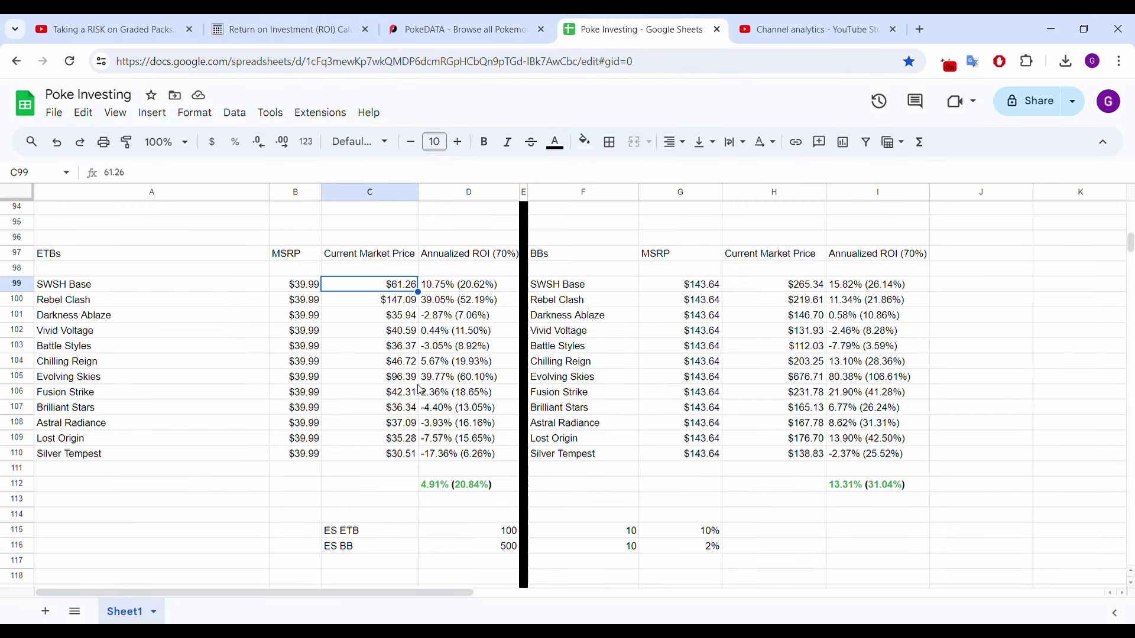
left_click(435, 379)
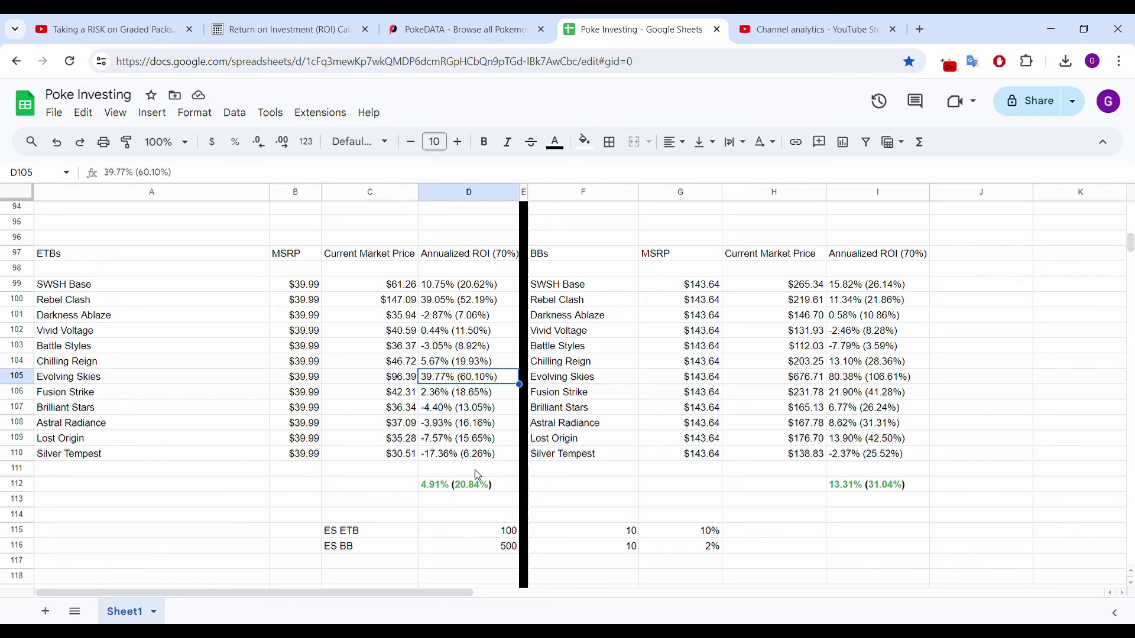
left_click(459, 258)
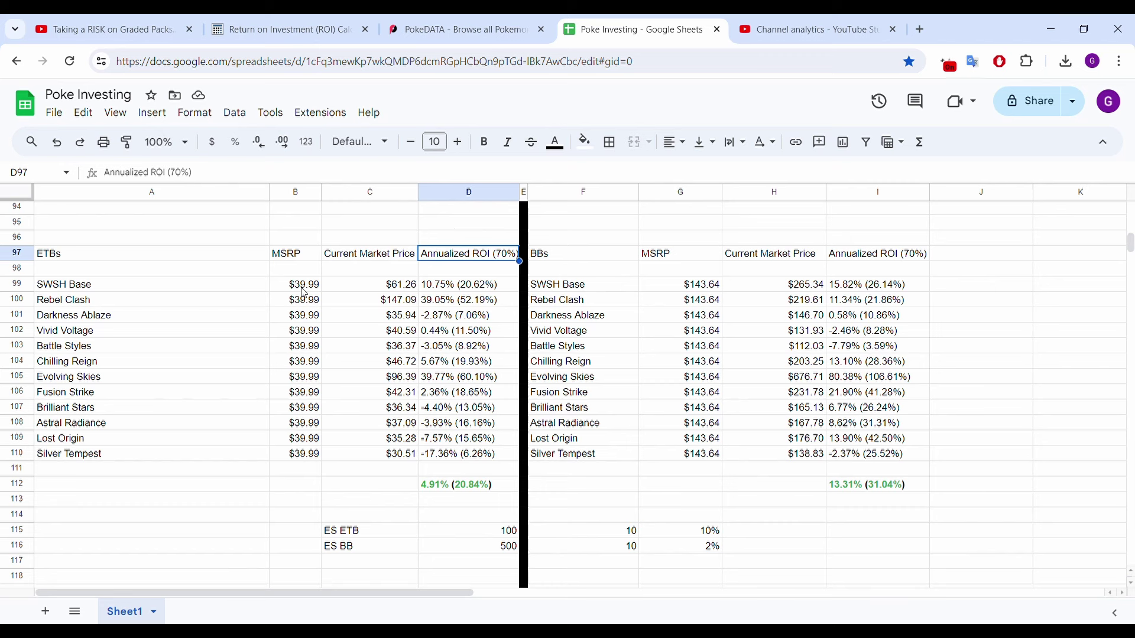
left_click(374, 289)
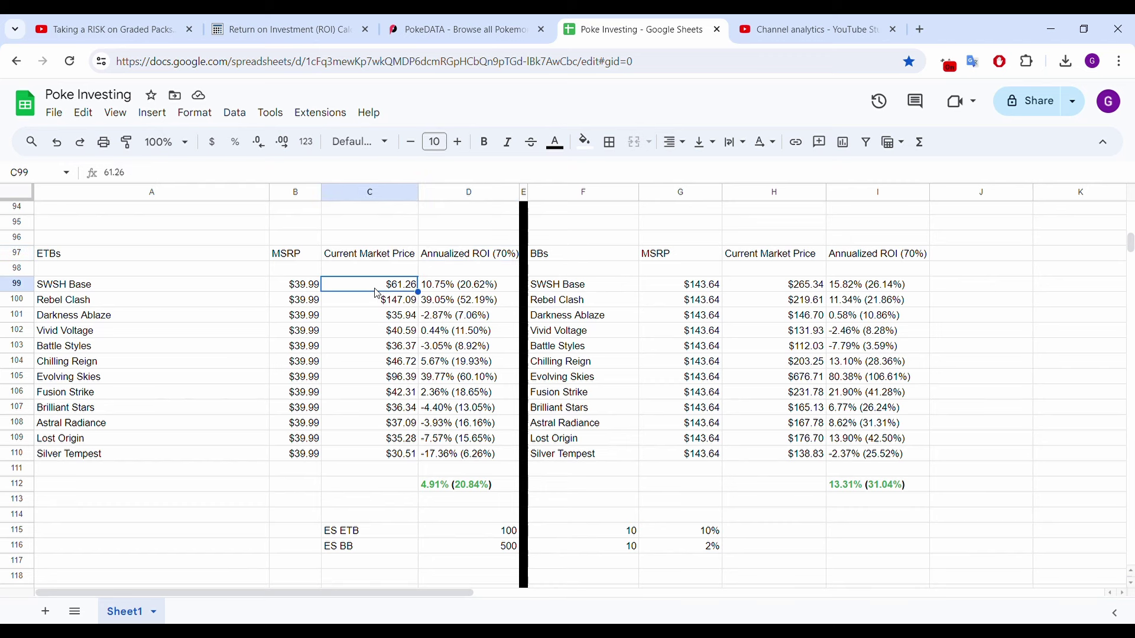
left_click(444, 290)
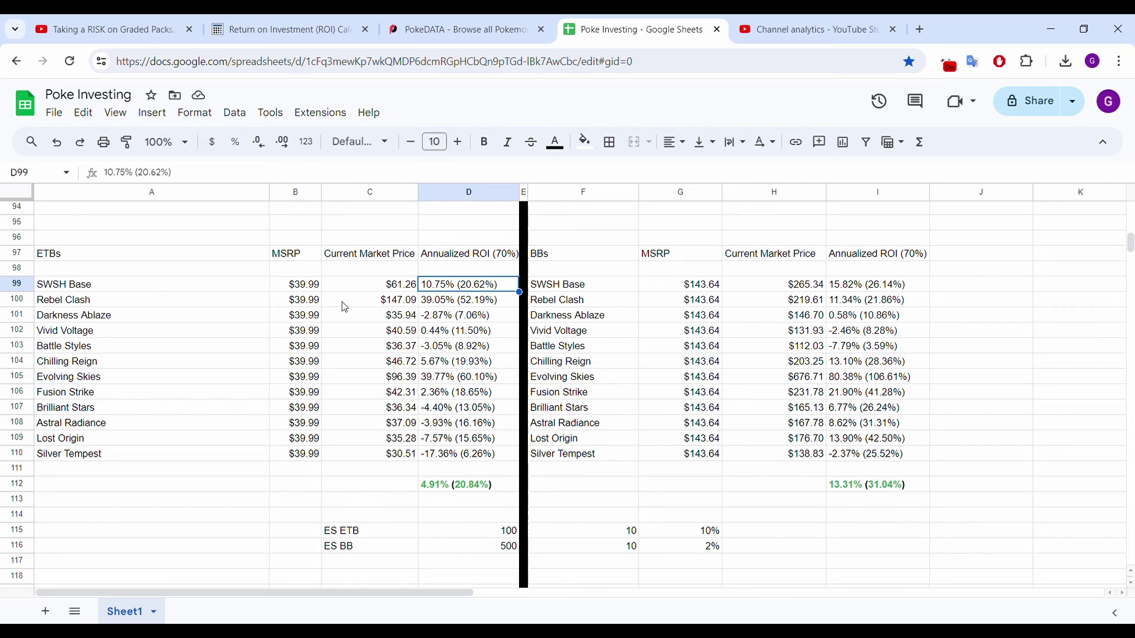
left_click(317, 303)
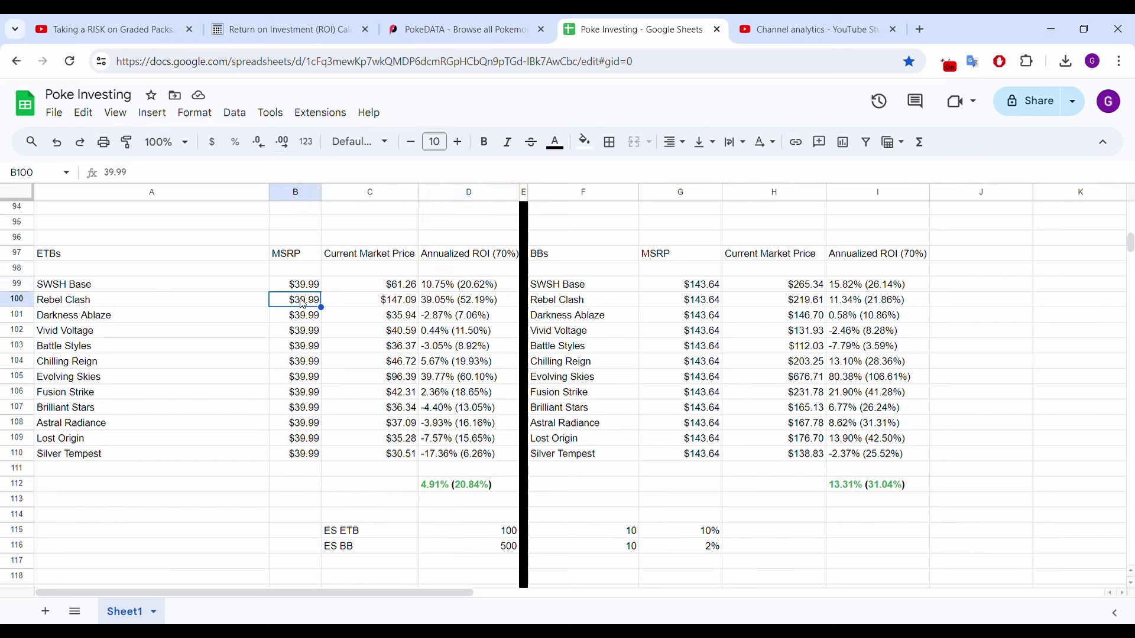
left_click(389, 307)
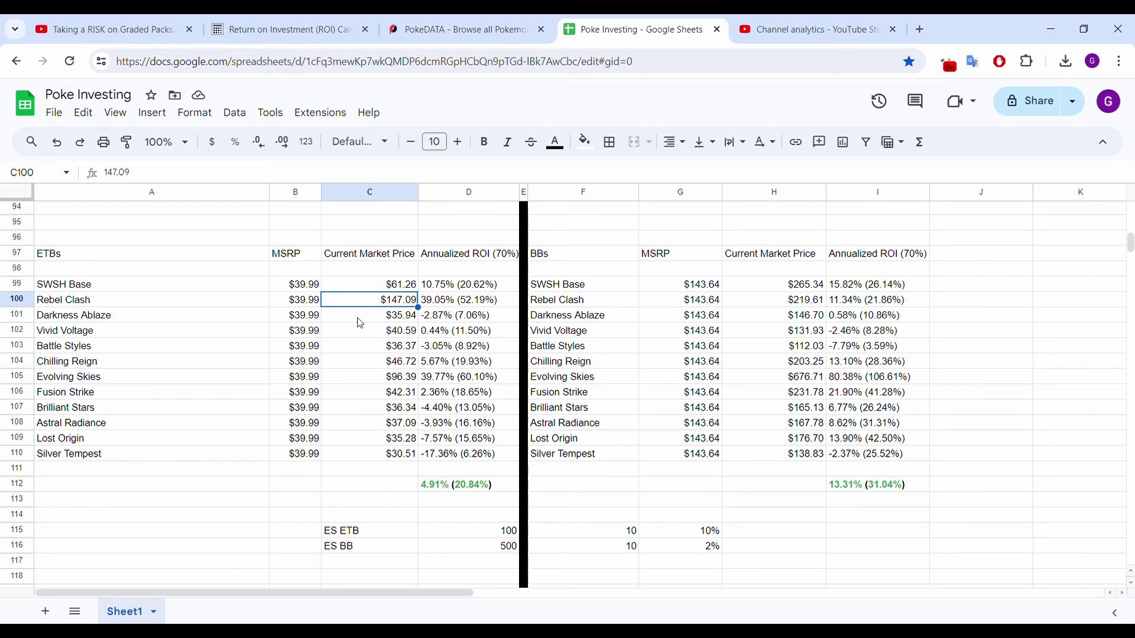
left_click(445, 306)
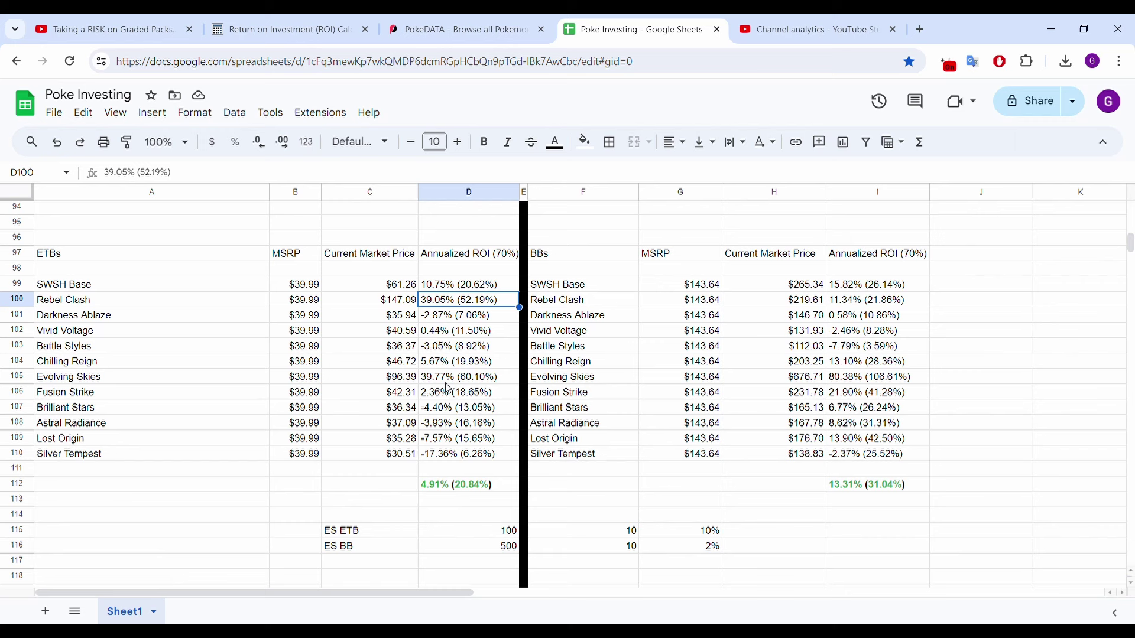
left_click(341, 397)
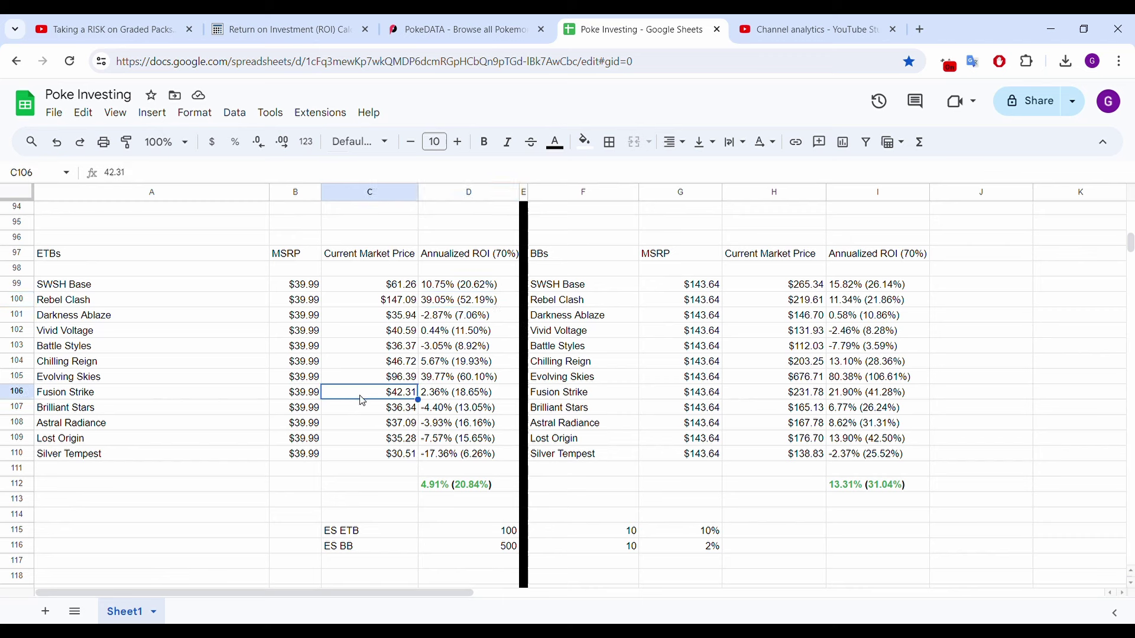
left_click(385, 483)
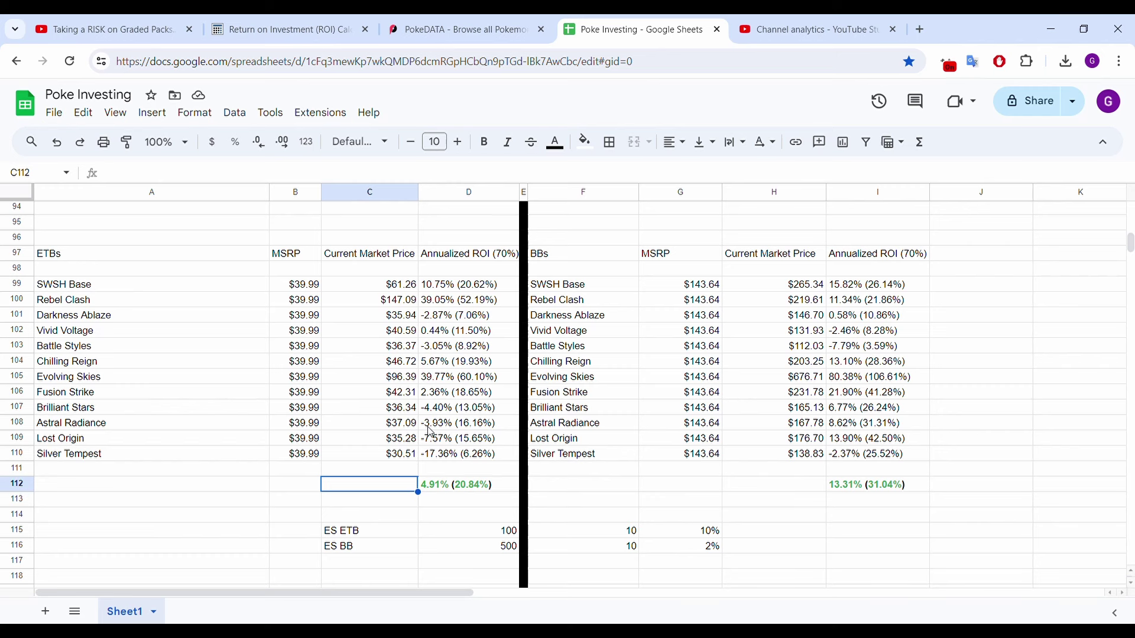
left_click(393, 443)
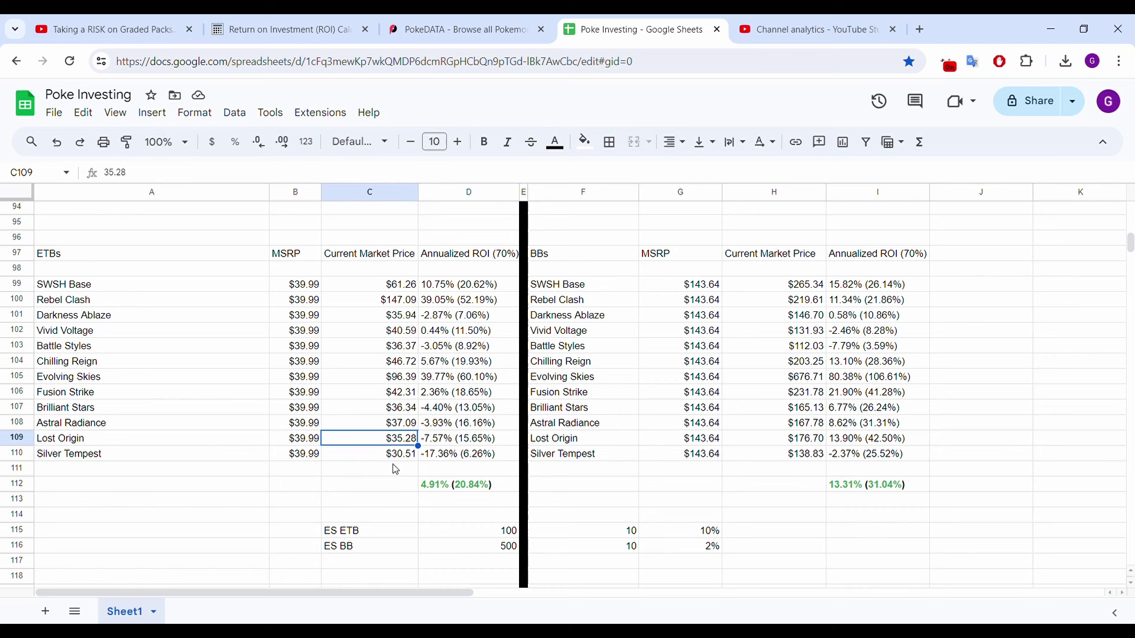
left_click(442, 442)
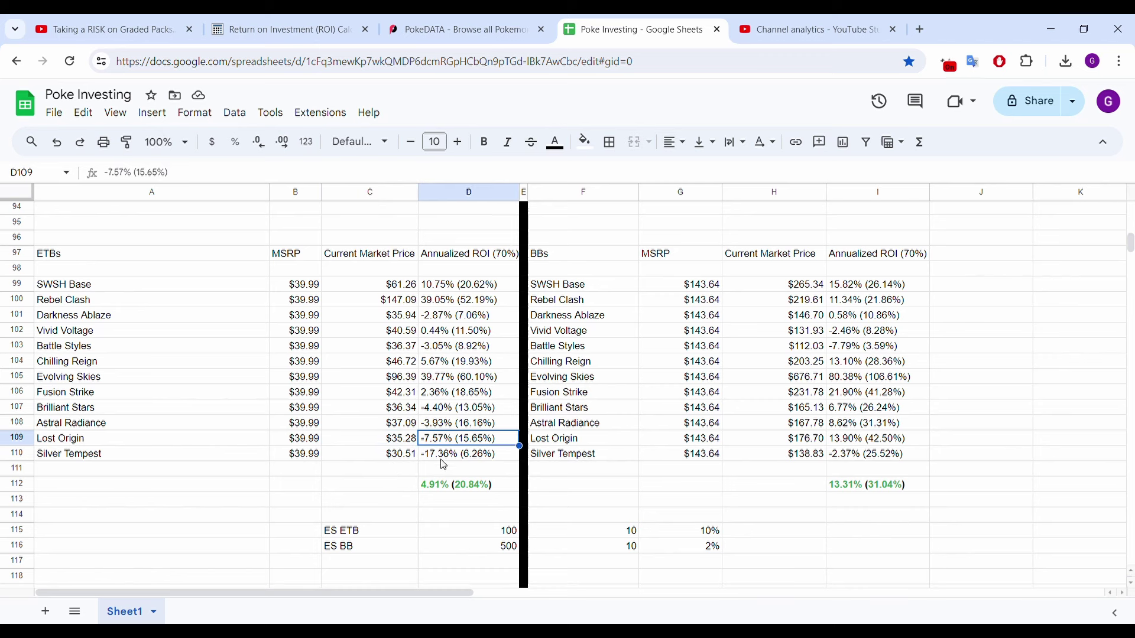
left_click(372, 455)
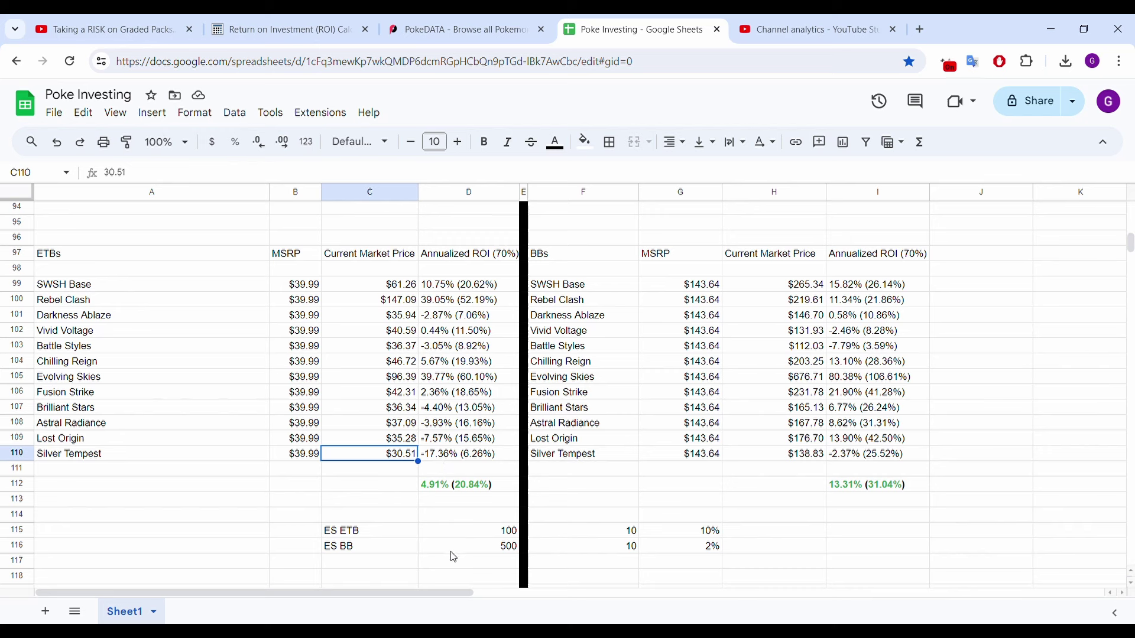
left_click(423, 520)
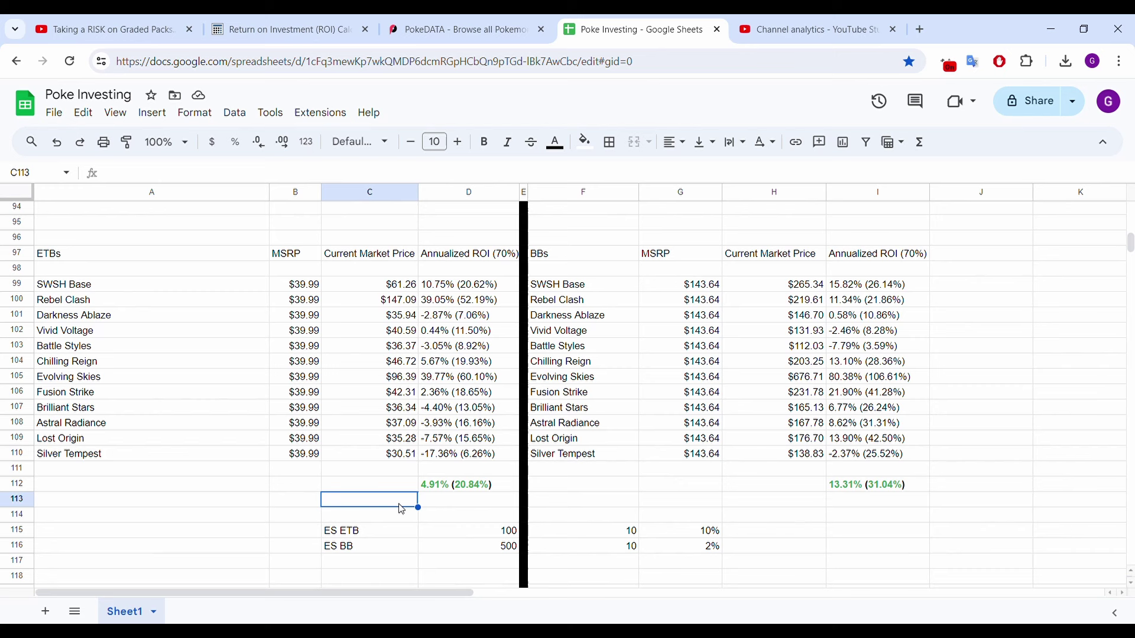
left_click(400, 506)
left_click(481, 490)
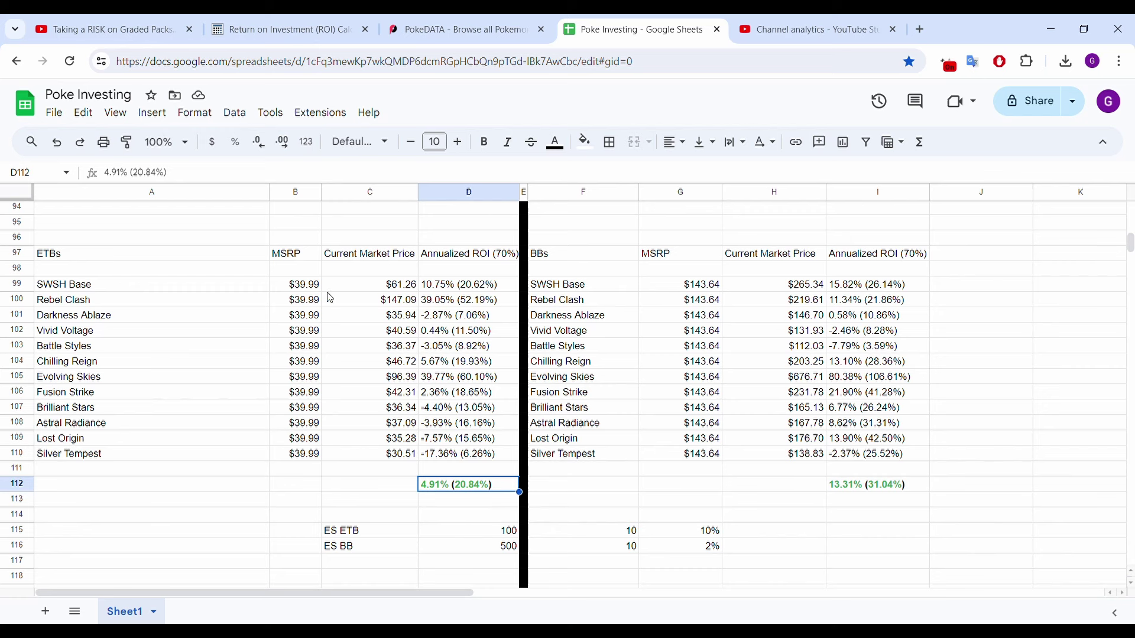
left_click(349, 305)
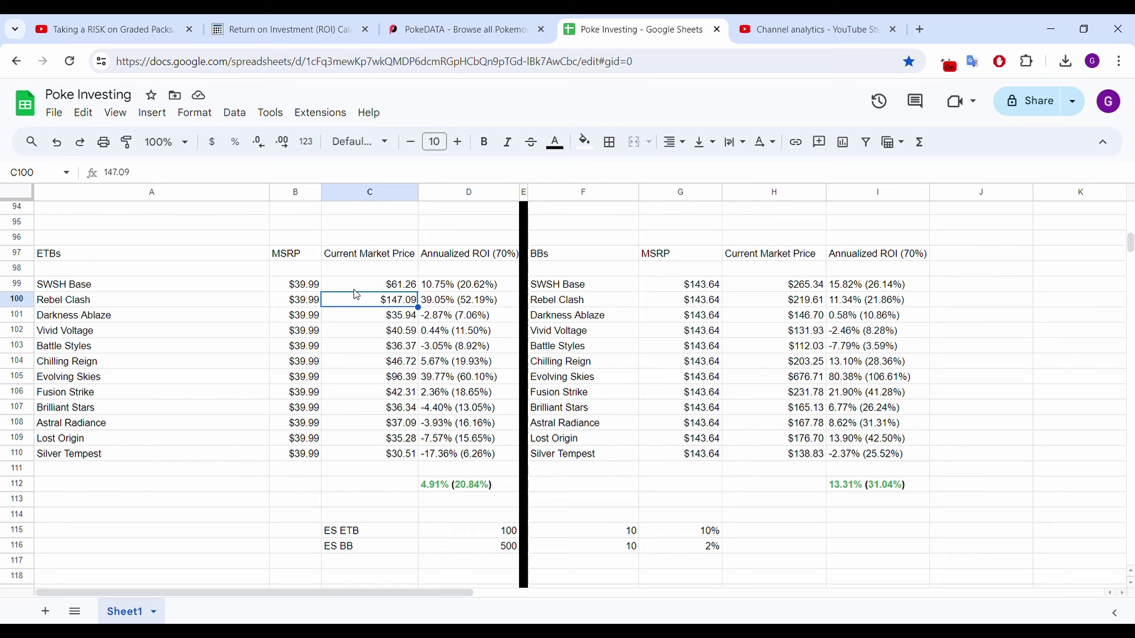
left_click(355, 290)
left_click(365, 381)
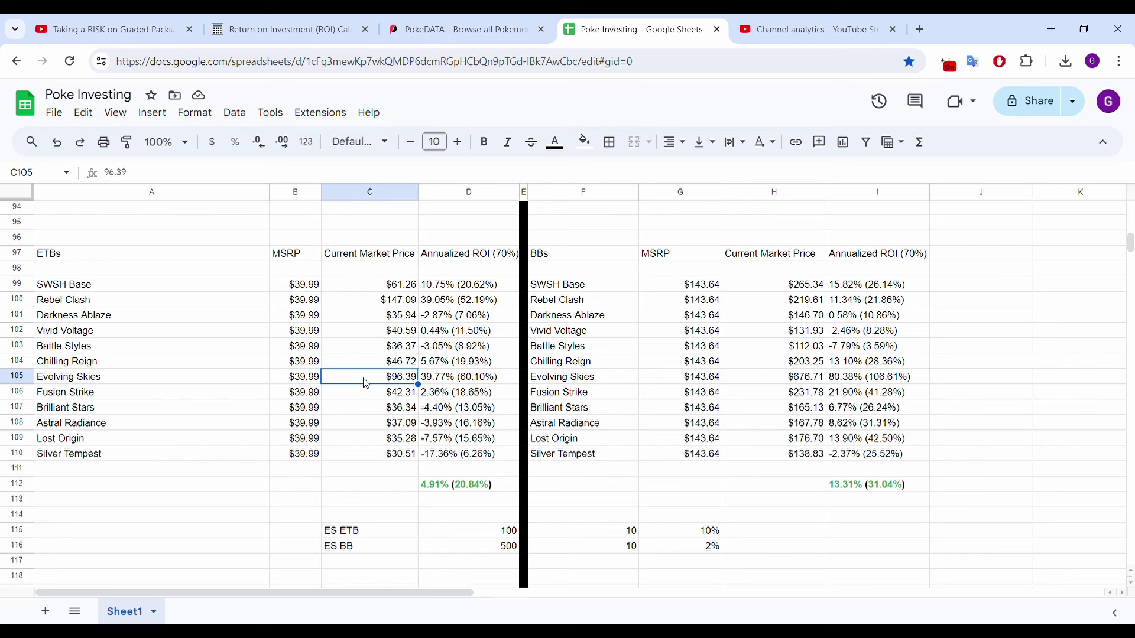
left_click(358, 310)
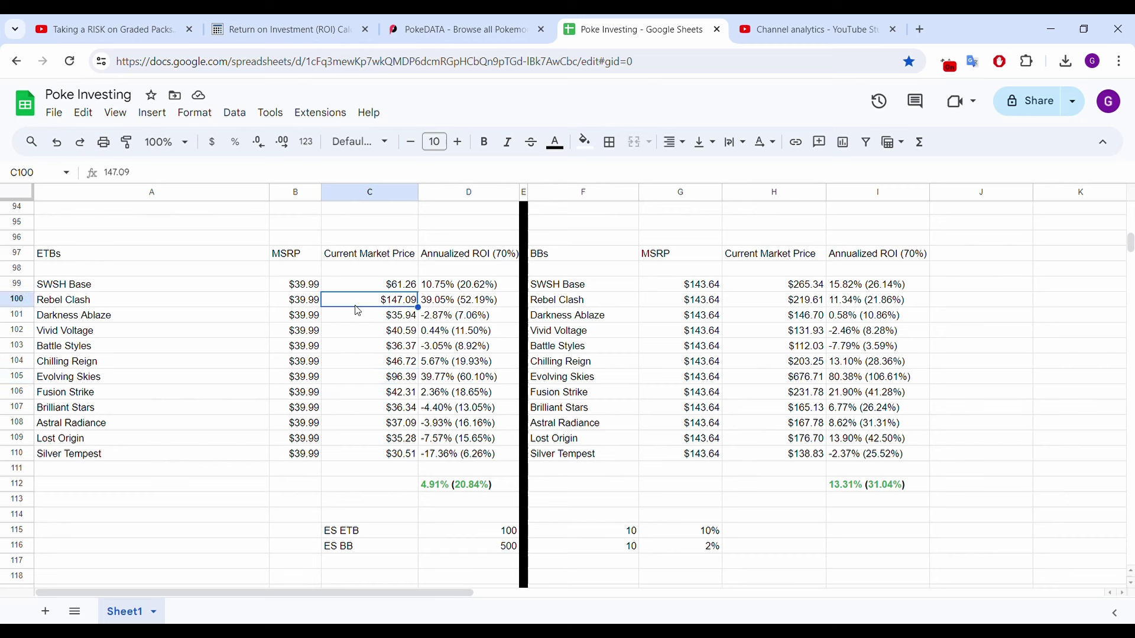
left_click(351, 273)
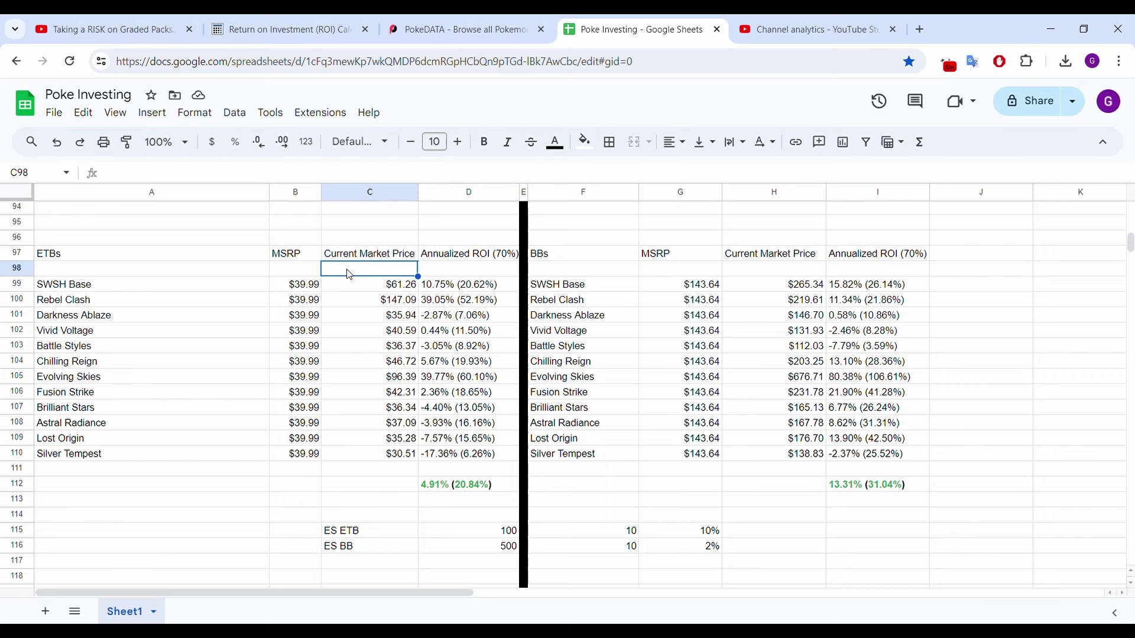
left_click(784, 17)
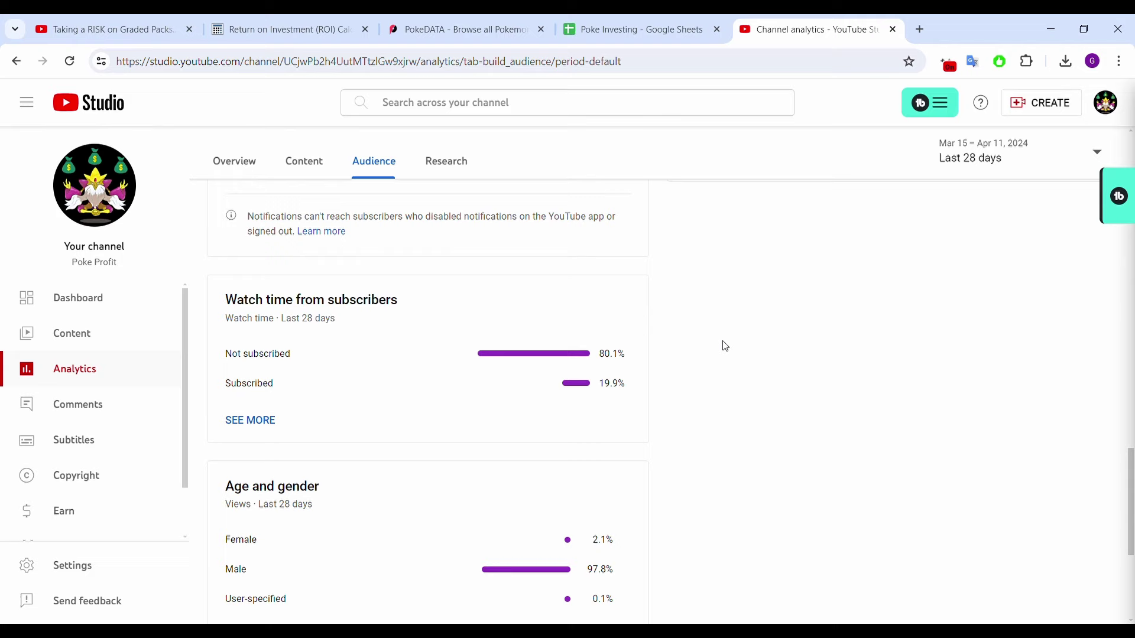
key("ctrl+shift+Tab")
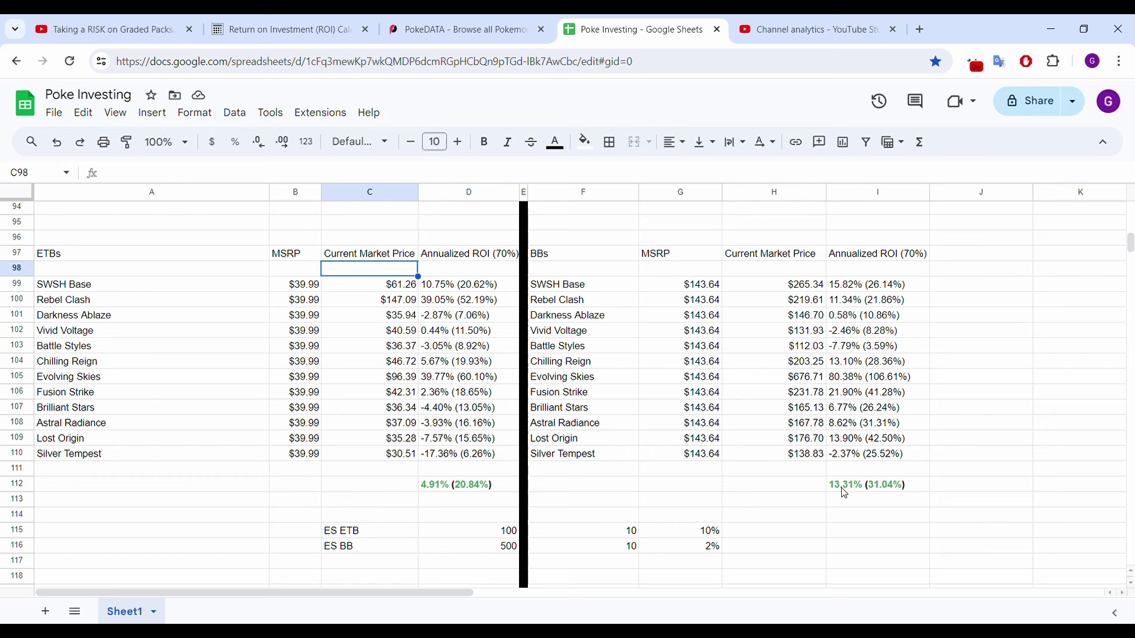
left_click(848, 520)
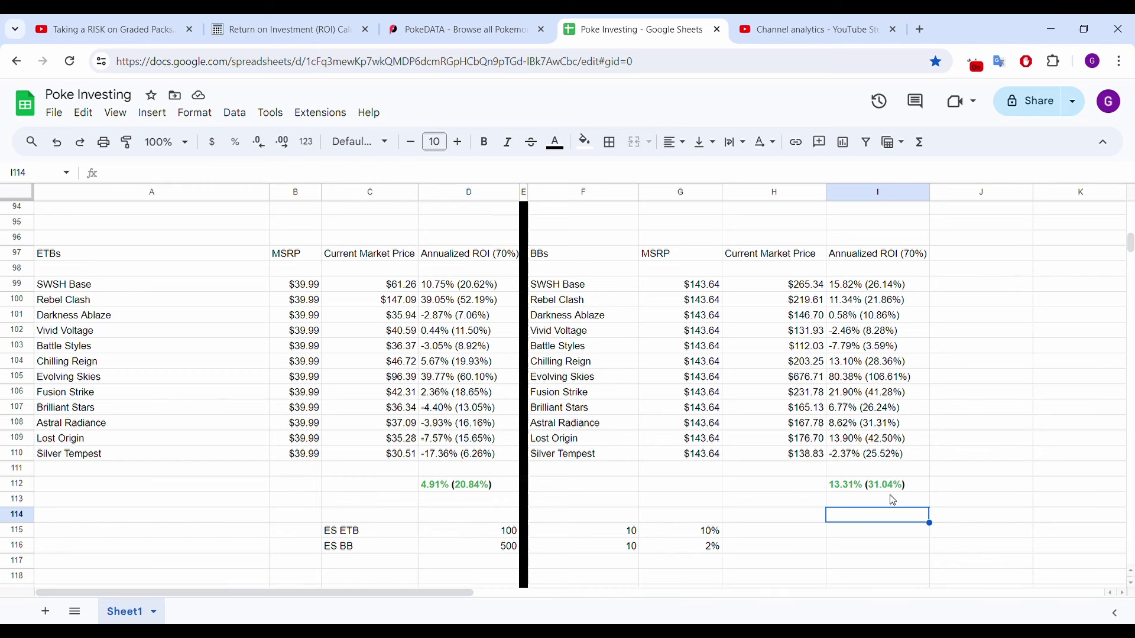
left_click(886, 550)
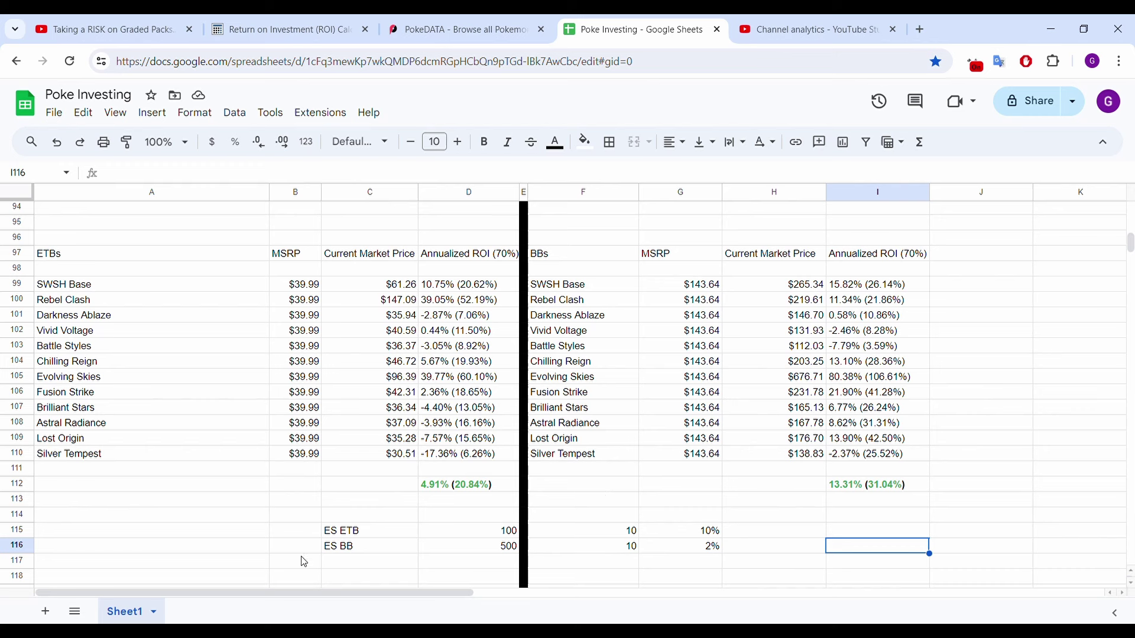
left_click(389, 532)
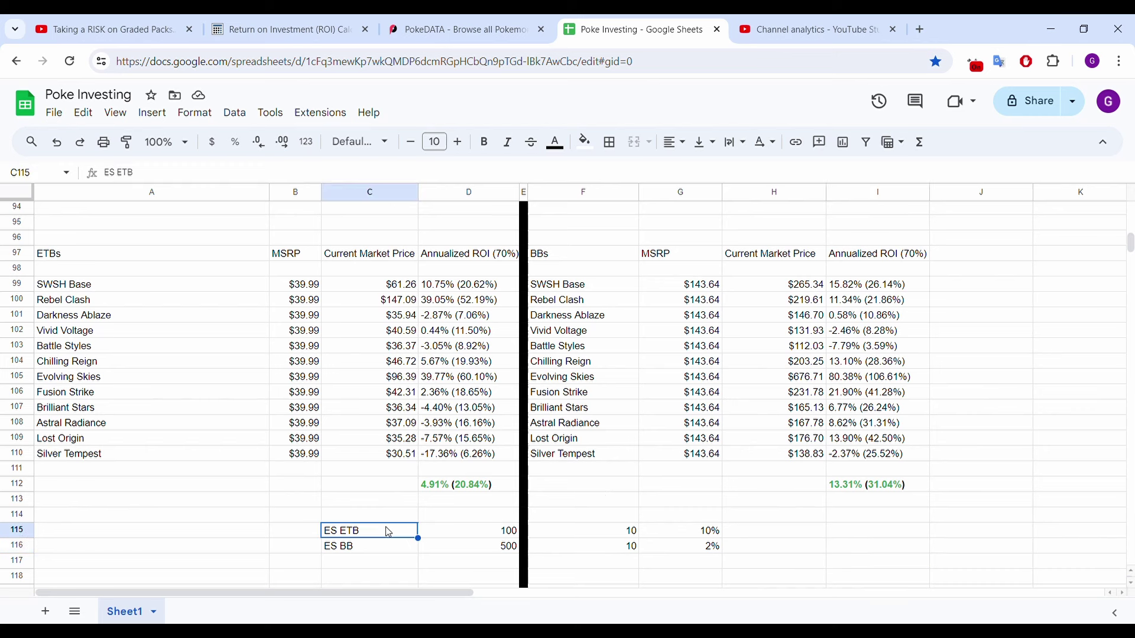
left_click(452, 534)
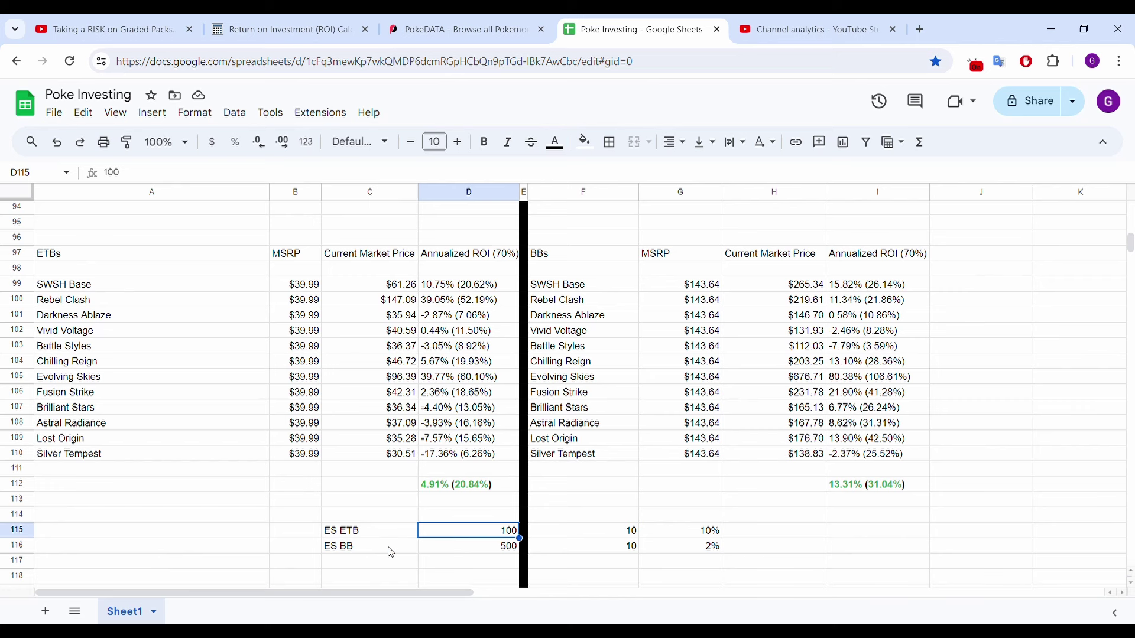
left_click(457, 553)
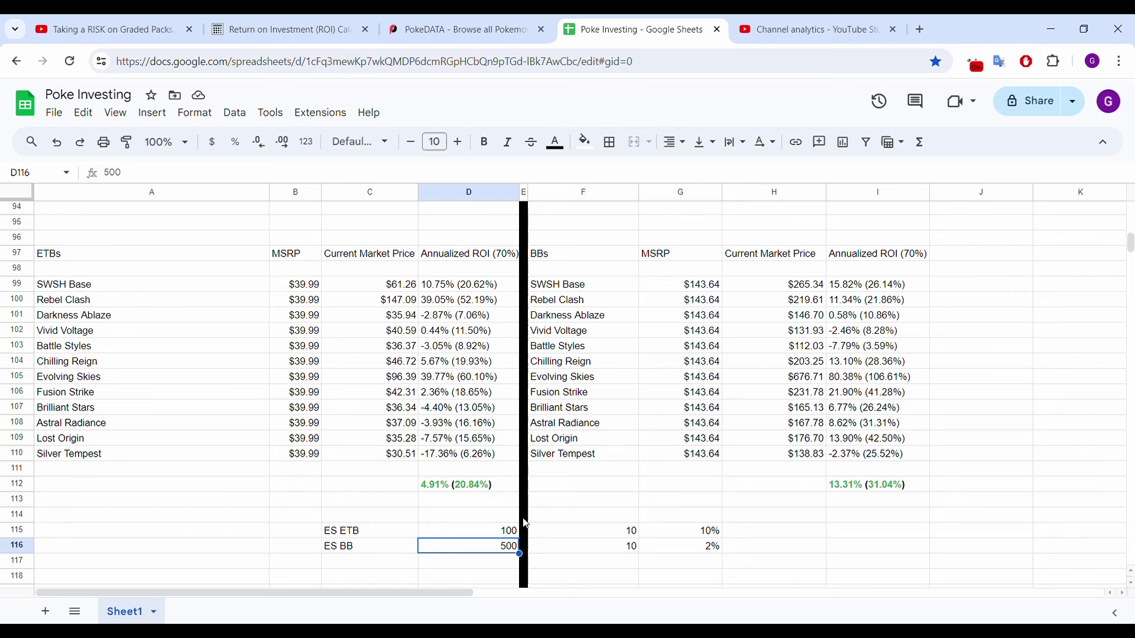
left_click(582, 532)
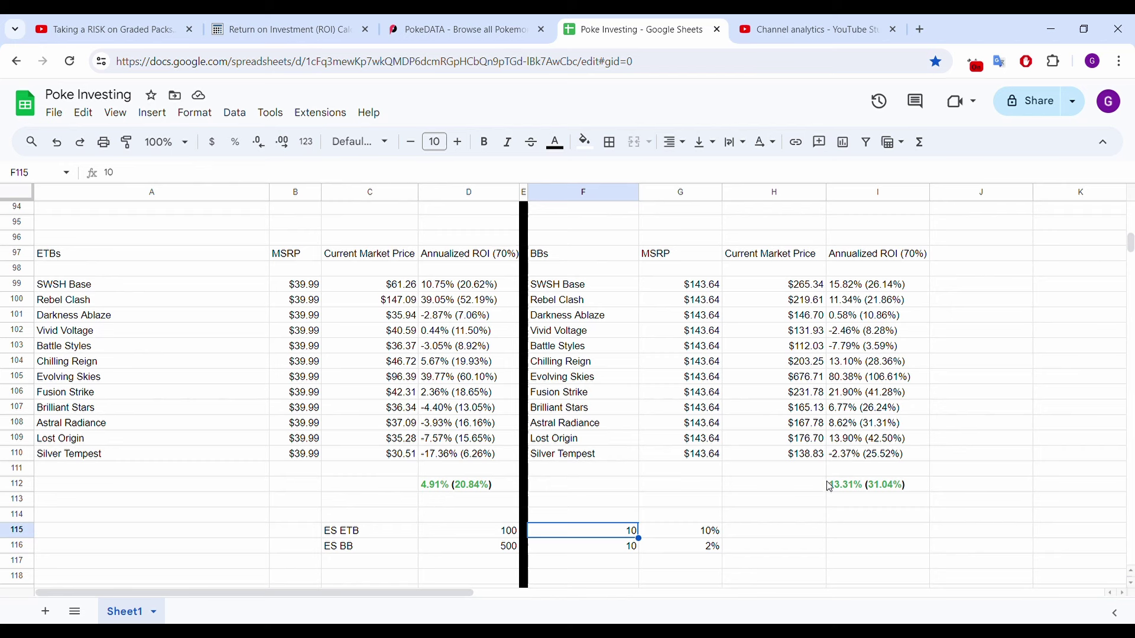
left_click(851, 507)
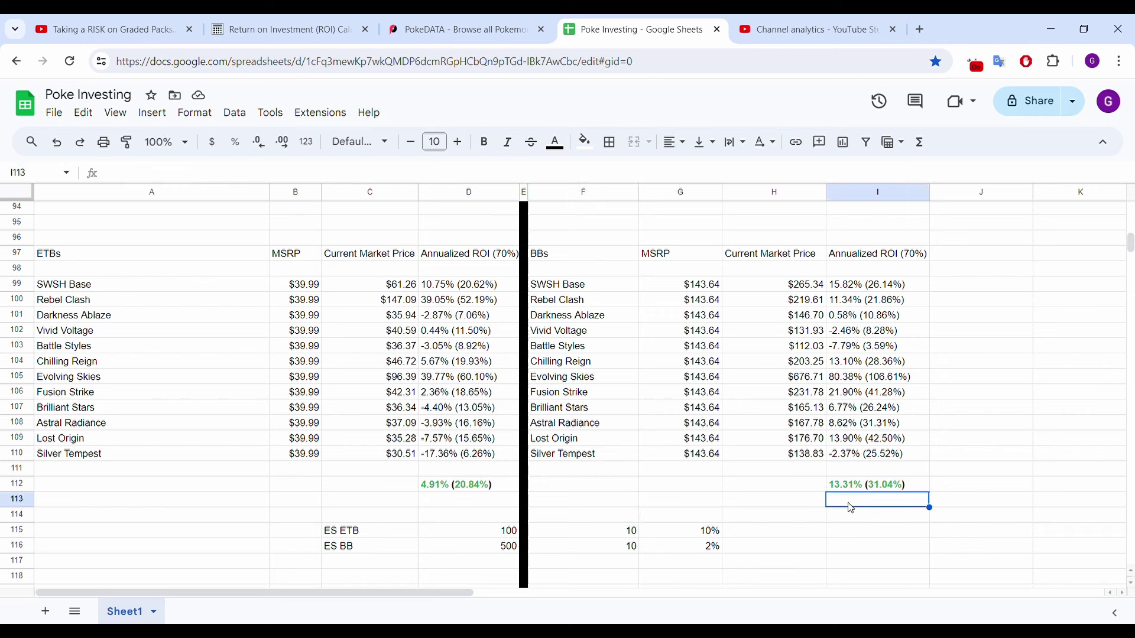